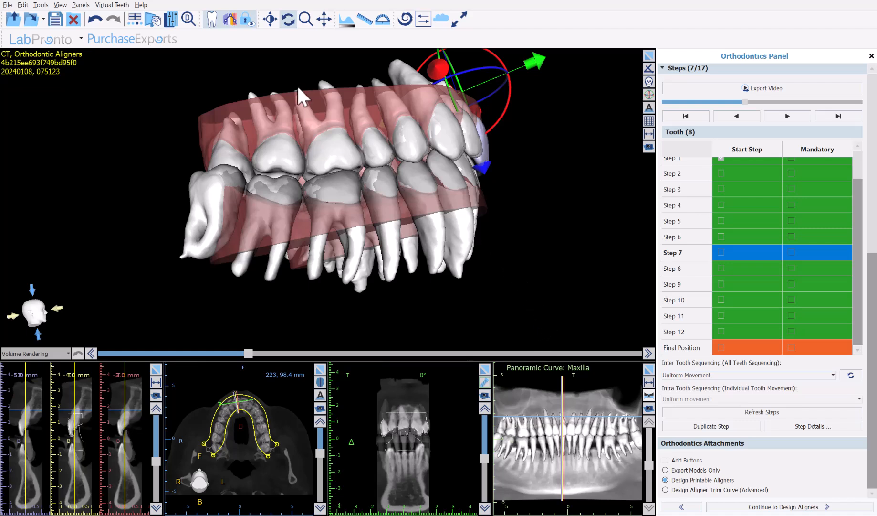
Continue to the aligner design stage and hide the opposing arch
{"action": "key", "text": "alt+Tab"}
{"action": "left_click", "coordinate": [776, 507]}
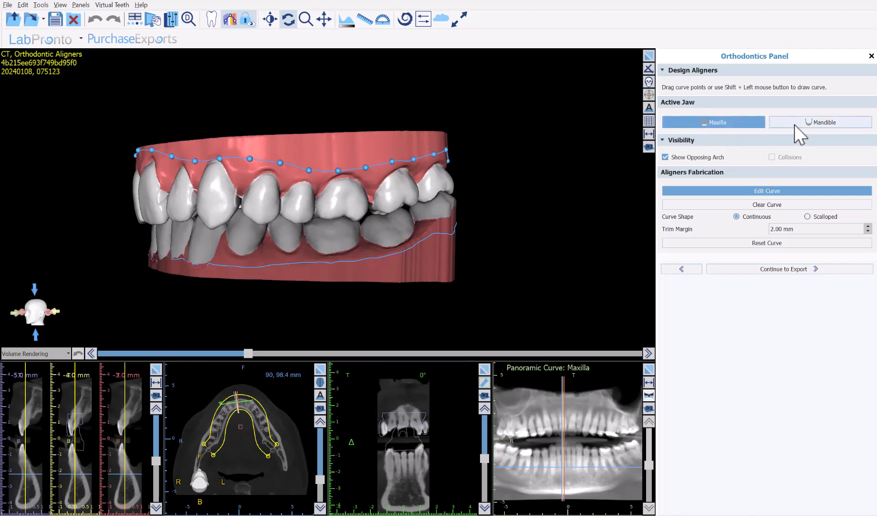
{"action": "left_click", "coordinate": [686, 158]}
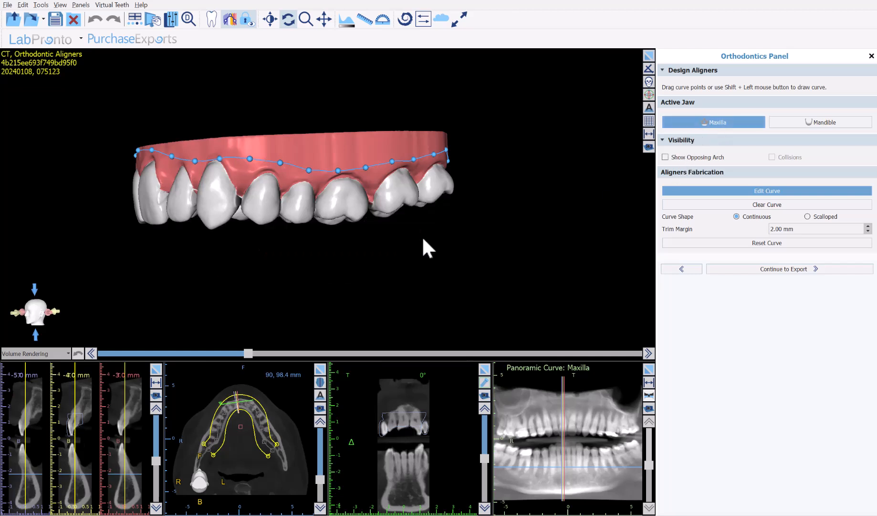
Set the trim curve shape to Scalloped and reset the upper aligner's trim curve
{"action": "left_click_drag", "start_coordinate": [191, 247], "coordinate": [468, 327]}
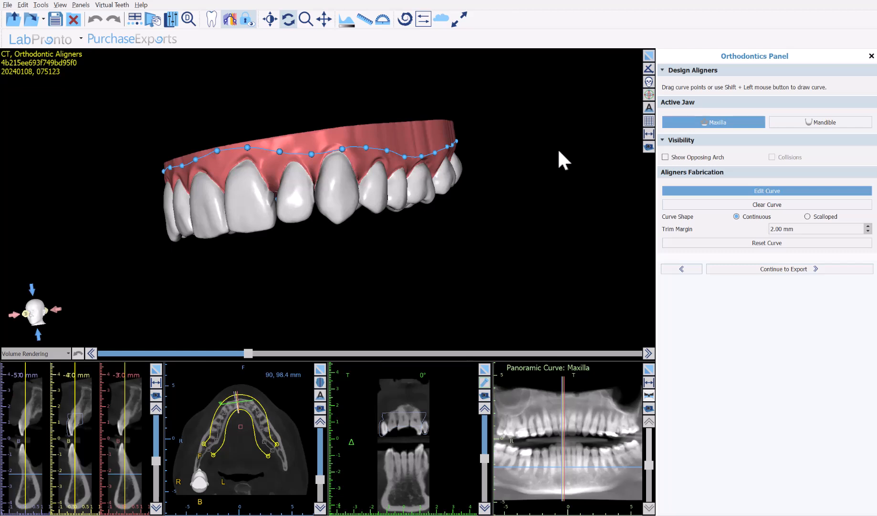
{"action": "left_click_drag", "start_coordinate": [354, 143], "coordinate": [277, 128]}
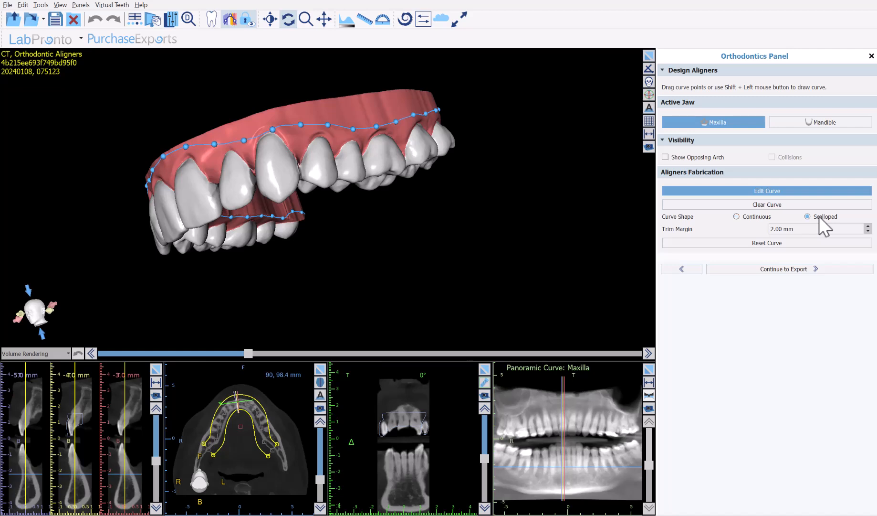
{"action": "left_click", "coordinate": [762, 242]}
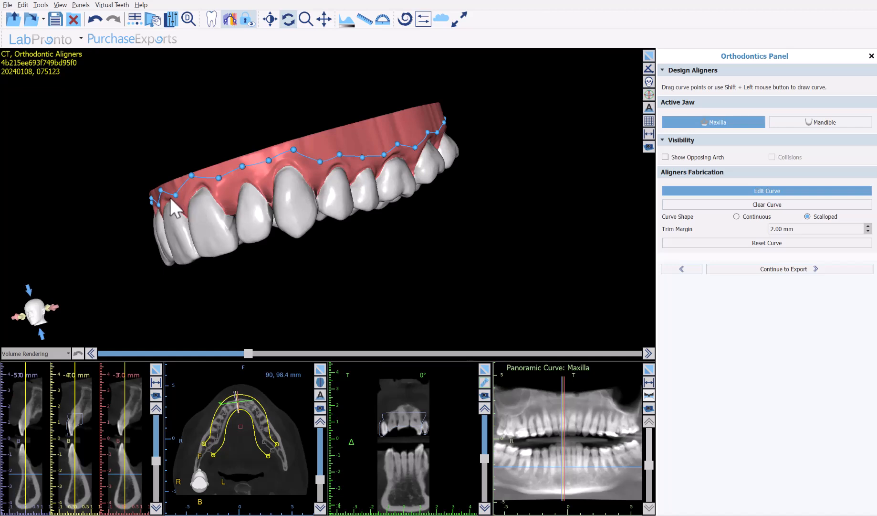
Clear the trim curve and redraw it by placing points along the upper front gum line
{"action": "left_click_drag", "start_coordinate": [127, 241], "coordinate": [513, 210]}
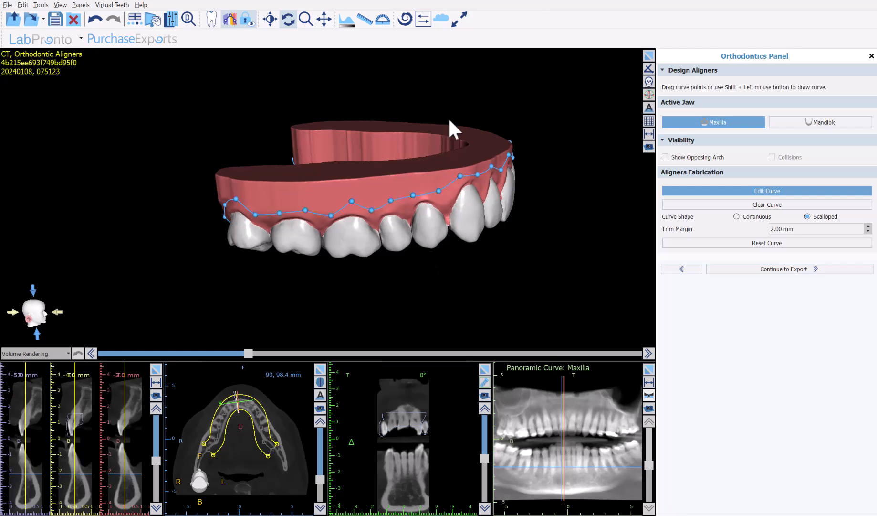
{"action": "left_click", "coordinate": [773, 206]}
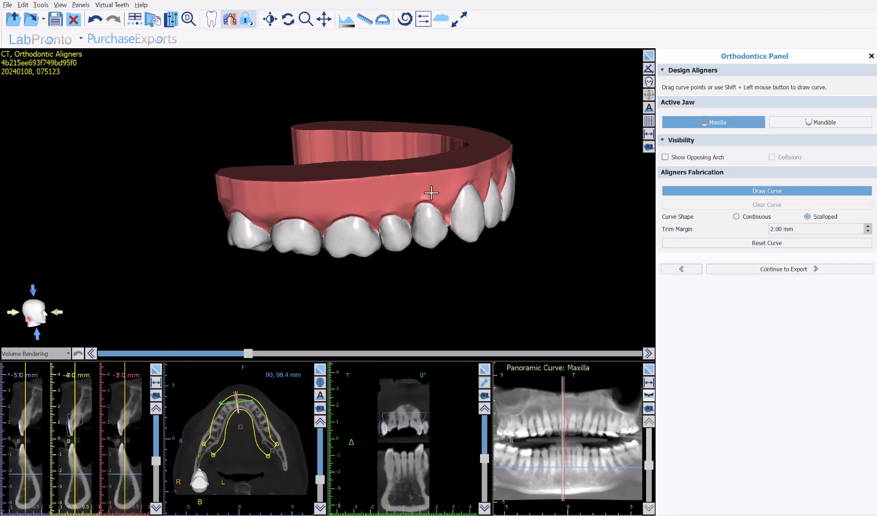
{"action": "left_click", "coordinate": [448, 188], "text": "shift"}
{"action": "left_click", "coordinate": [420, 193], "text": "shift"}
{"action": "left_click", "coordinate": [350, 201], "text": "shift"}
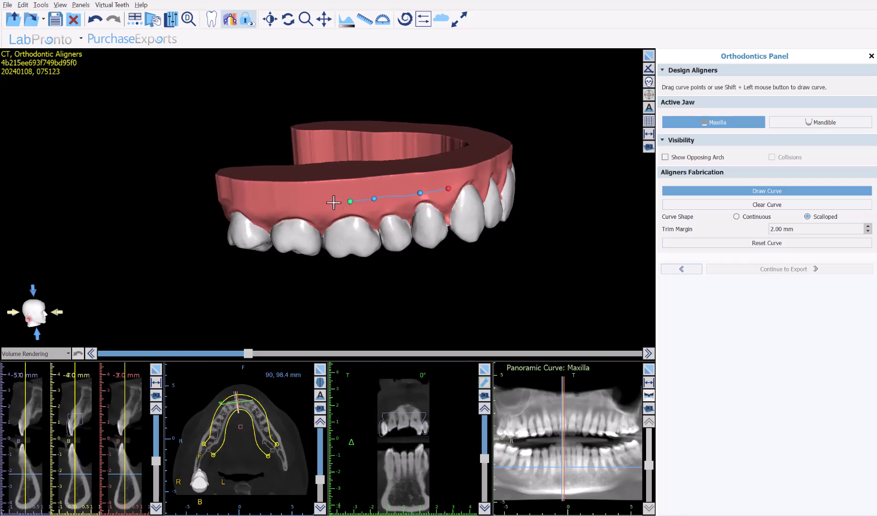
{"action": "left_click", "coordinate": [314, 202], "text": "shift"}
{"action": "left_click", "coordinate": [281, 203], "text": "shift"}
{"action": "left_click", "coordinate": [253, 198], "text": "shift"}
{"action": "left_click", "coordinate": [229, 193], "text": "shift"}
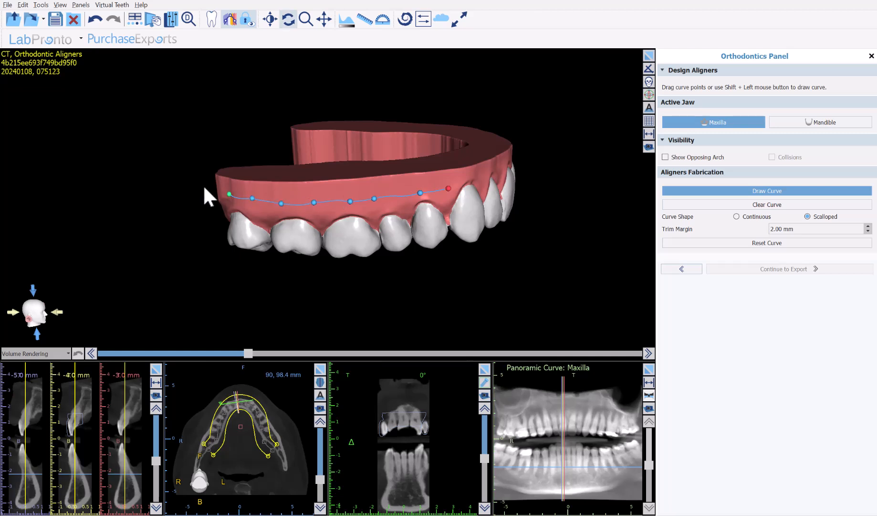
Continue from aligner design to the export stage
{"action": "left_click_drag", "start_coordinate": [200, 186], "coordinate": [410, 249]}
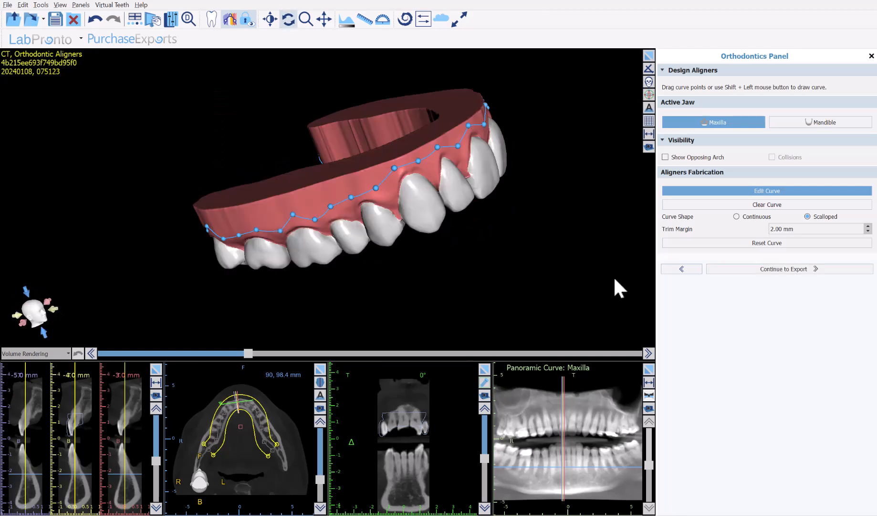
{"action": "left_click_drag", "start_coordinate": [610, 227], "coordinate": [529, 281]}
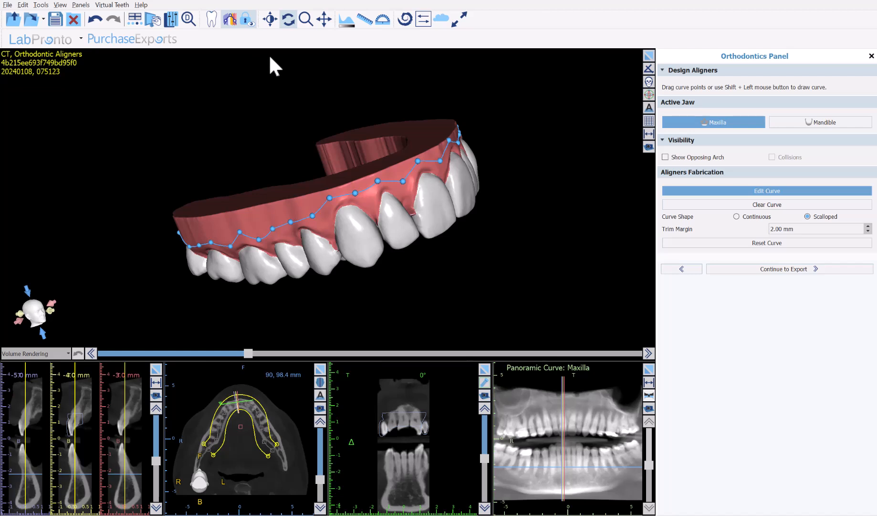
{"action": "left_click", "coordinate": [775, 268]}
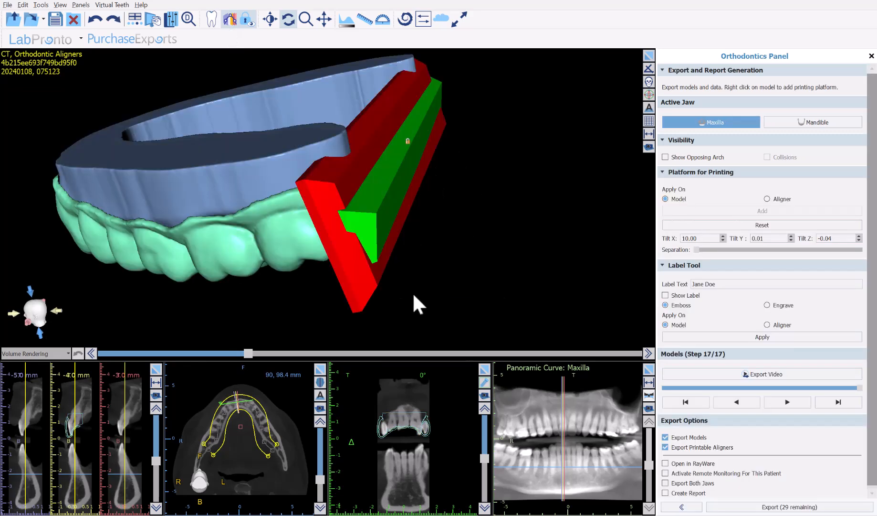
Deselect the platform and move the models' step slider to step 10
{"action": "mouse_move", "coordinate": [213, 202]}
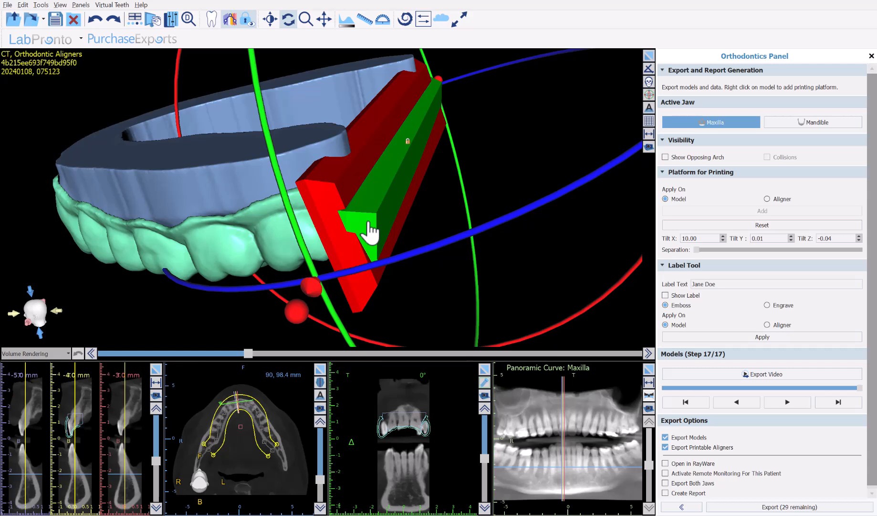
{"action": "left_click", "coordinate": [606, 184]}
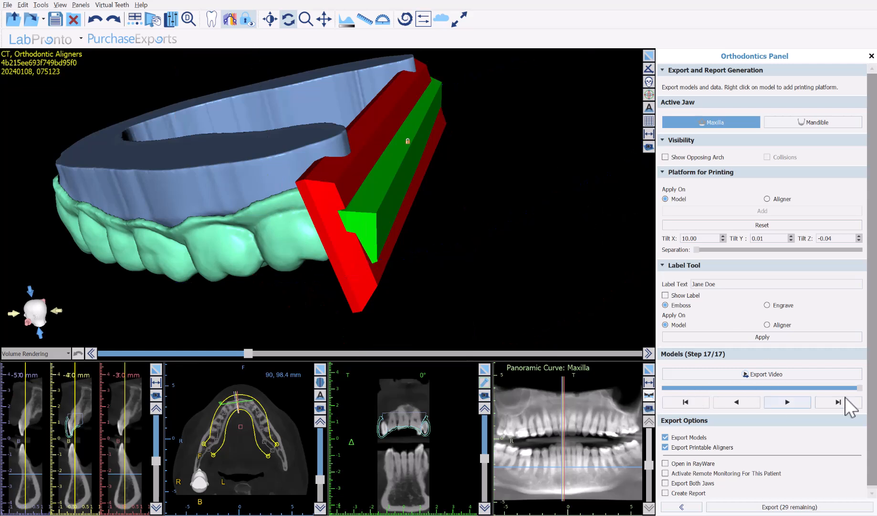
{"action": "left_click_drag", "start_coordinate": [861, 388], "coordinate": [802, 388]}
{"action": "left_click_drag", "start_coordinate": [731, 389], "coordinate": [780, 387]}
Remove the red printing platform from the model
{"action": "mouse_move", "coordinate": [396, 249]}
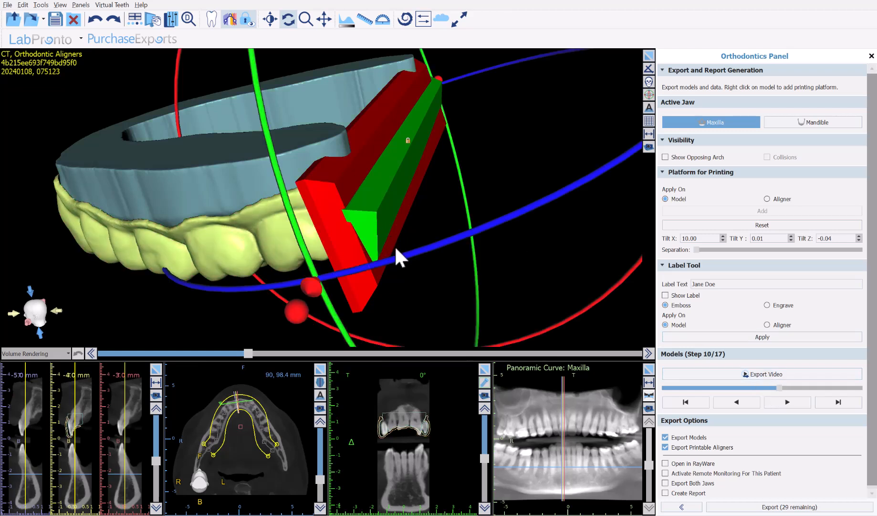
{"action": "right_click", "coordinate": [366, 229]}
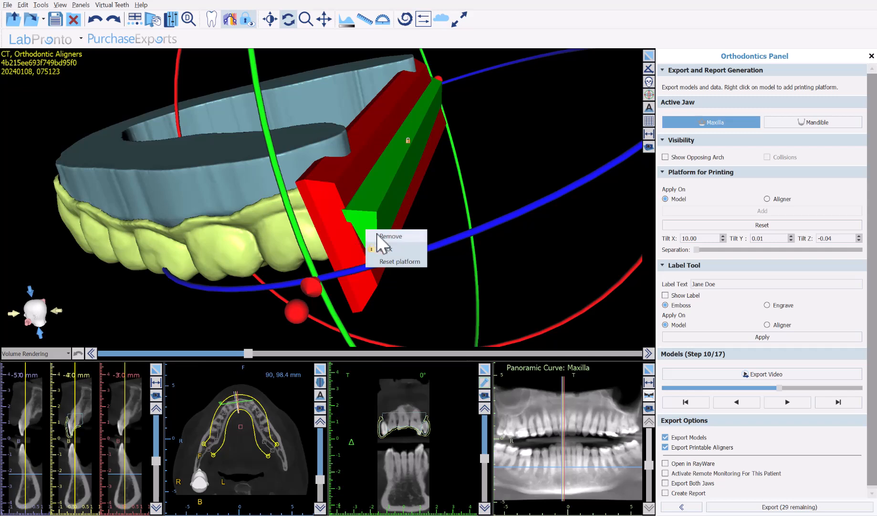
{"action": "right_click", "coordinate": [339, 186]}
{"action": "left_click", "coordinate": [359, 193]}
Unlock the green support bar and reposition it along the front of the aligner with the gizmo
{"action": "left_click_drag", "start_coordinate": [467, 235], "coordinate": [513, 284]}
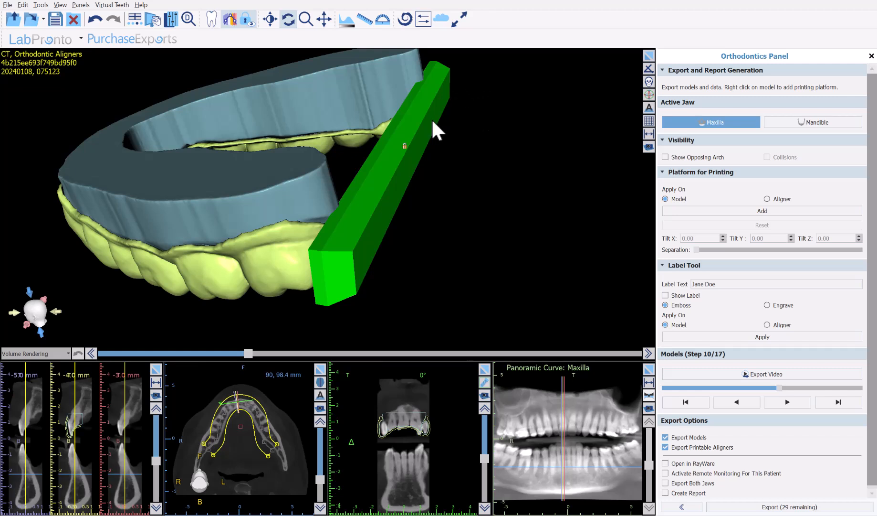
{"action": "right_click", "coordinate": [345, 260]}
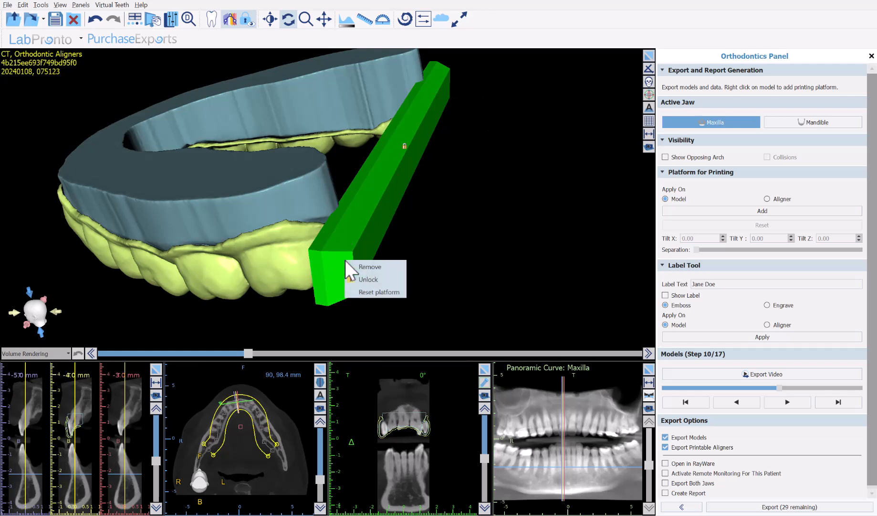
{"action": "left_click", "coordinate": [362, 279]}
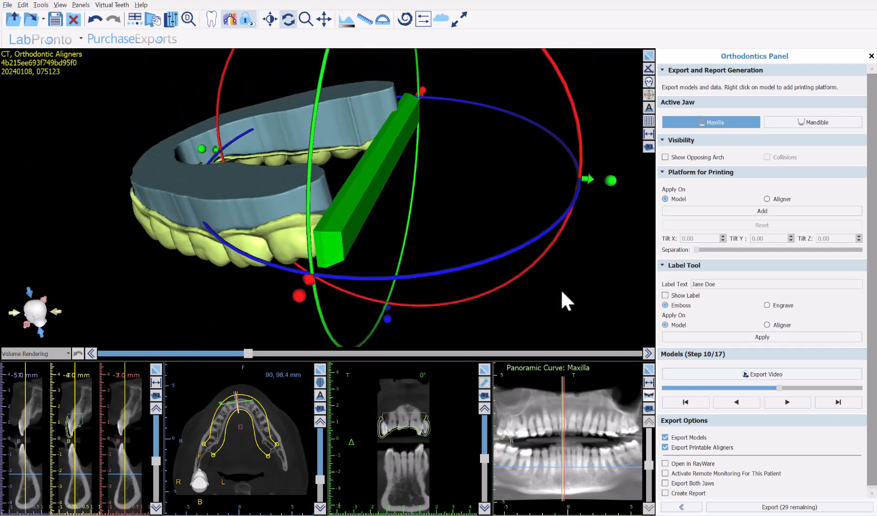
{"action": "scroll", "coordinate": [561, 291], "scroll_direction": "down", "scroll_amount": 3}
{"action": "left_click_drag", "start_coordinate": [582, 291], "coordinate": [504, 227]}
{"action": "left_click_drag", "start_coordinate": [470, 168], "coordinate": [513, 308]}
{"action": "left_click", "coordinate": [337, 184]}
{"action": "left_click_drag", "start_coordinate": [238, 258], "coordinate": [250, 252]}
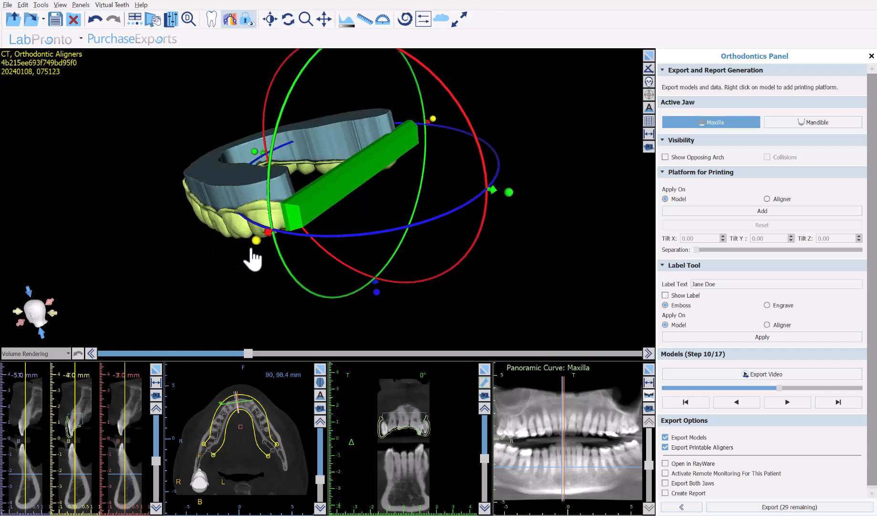
{"action": "left_click_drag", "start_coordinate": [534, 152], "coordinate": [459, 182]}
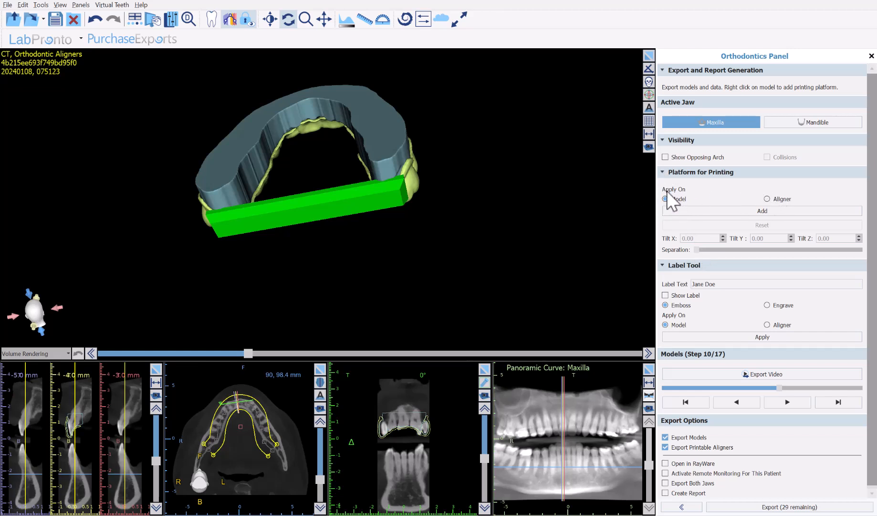
Apply the printing platform on the aligner and raise the separation to about midway
{"action": "left_click", "coordinate": [769, 199]}
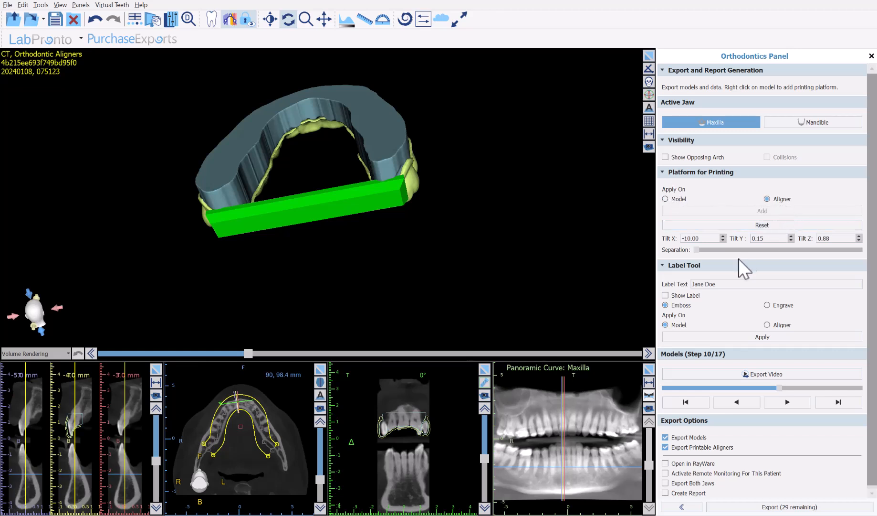
{"action": "left_click_drag", "start_coordinate": [699, 250], "coordinate": [778, 246]}
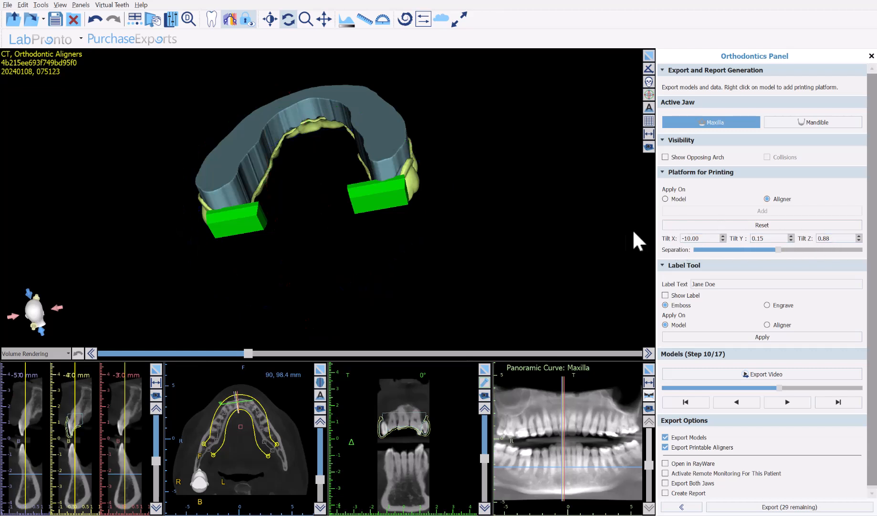
Switch the platform target back to Model and add a printing platform to it
{"action": "left_click_drag", "start_coordinate": [166, 301], "coordinate": [328, 286]}
{"action": "left_click_drag", "start_coordinate": [405, 318], "coordinate": [421, 299]}
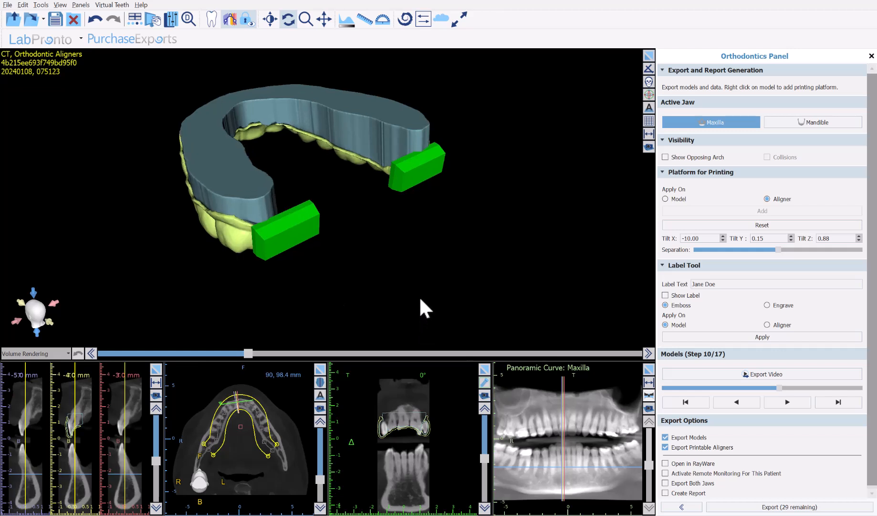
{"action": "left_click", "coordinate": [666, 199]}
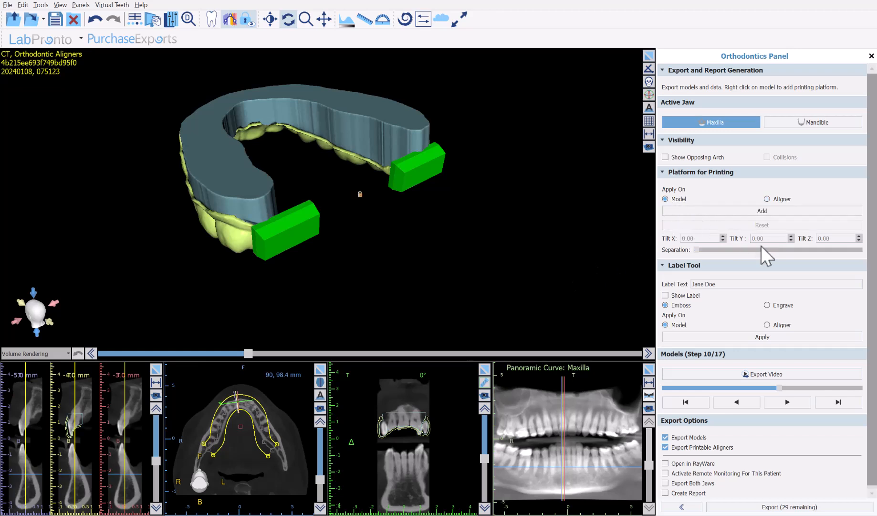
{"action": "left_click", "coordinate": [760, 213]}
Unlock the model's platform and rotate it with the gizmo to a tilt X of -4.69
{"action": "right_click", "coordinate": [379, 205]}
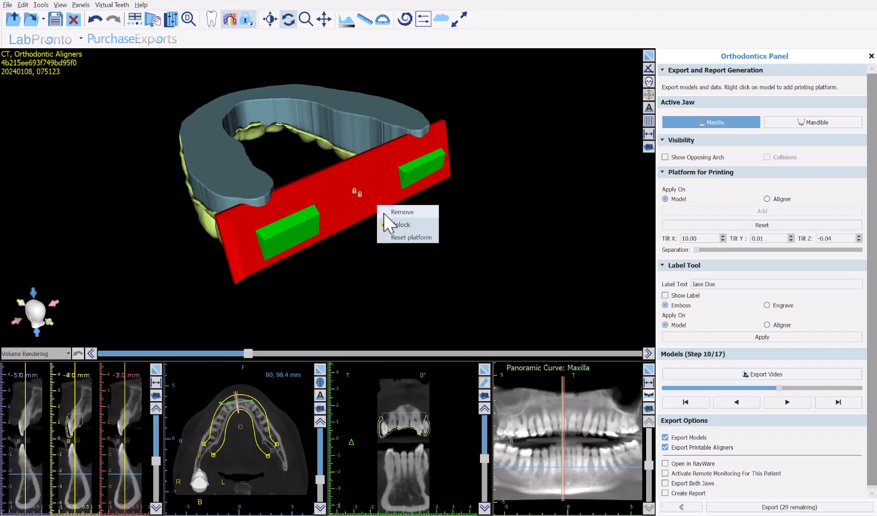
{"action": "left_click", "coordinate": [293, 234]}
{"action": "left_click_drag", "start_coordinate": [170, 276], "coordinate": [190, 275]}
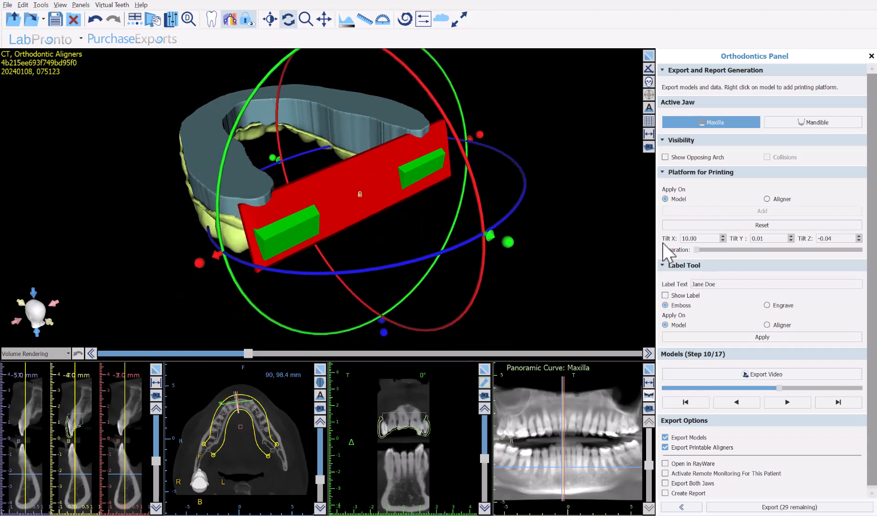
{"action": "left_click_drag", "start_coordinate": [355, 178], "coordinate": [403, 309]}
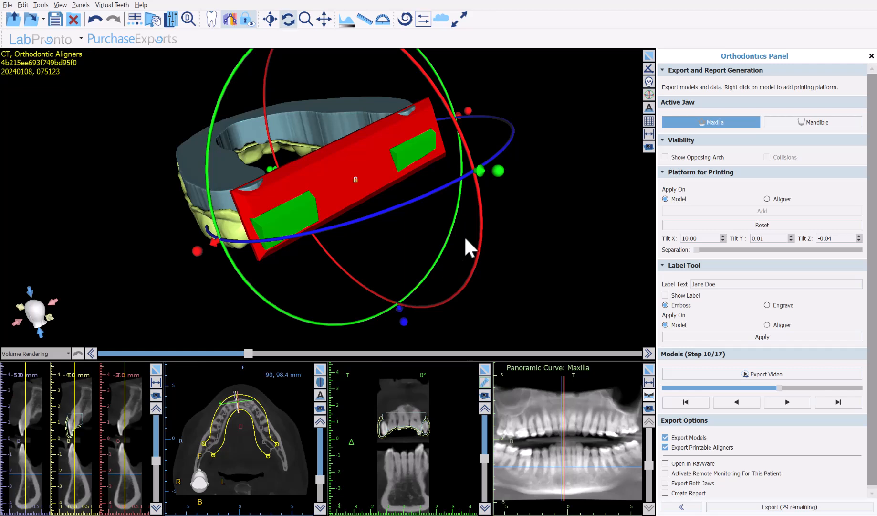
{"action": "left_click", "coordinate": [483, 231]}
{"action": "left_click", "coordinate": [384, 159]}
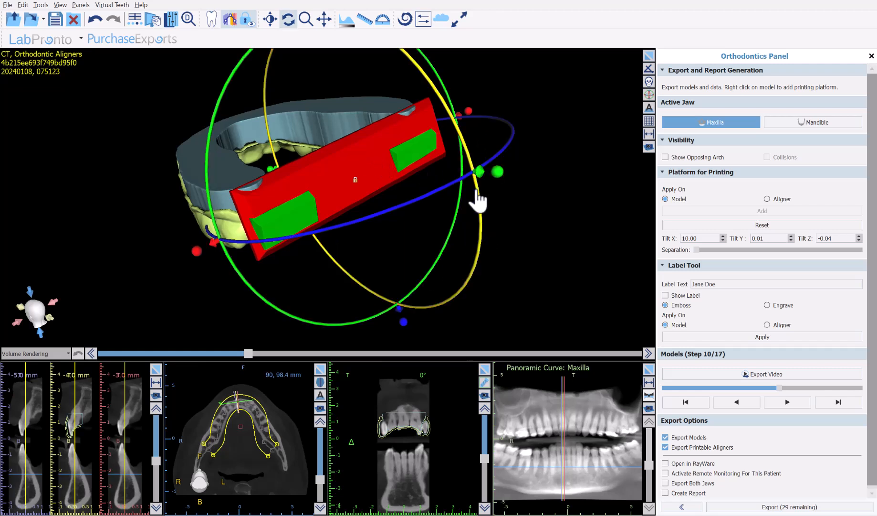
{"action": "left_click_drag", "start_coordinate": [478, 191], "coordinate": [488, 226]}
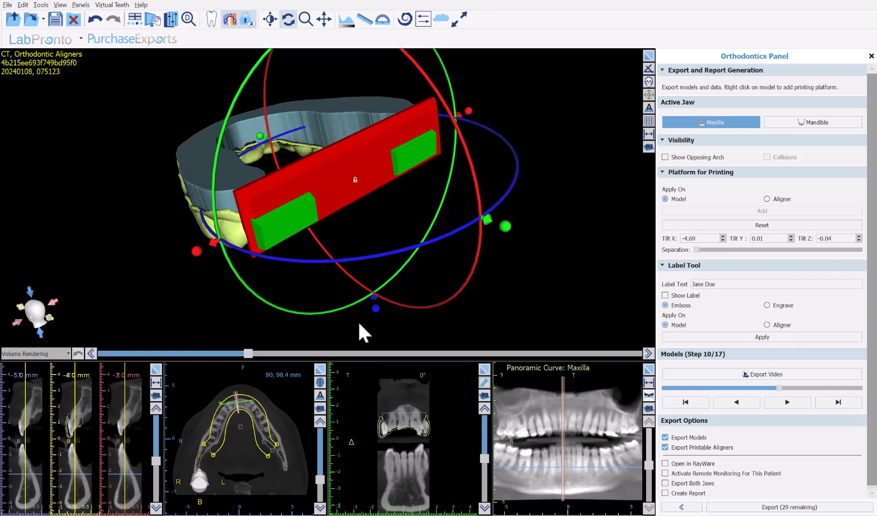
Position the platform against the back end of the model using the gizmo handles
{"action": "left_click_drag", "start_coordinate": [377, 310], "coordinate": [372, 241]}
{"action": "right_click_drag", "start_coordinate": [560, 174], "coordinate": [561, 202]}
{"action": "left_click", "coordinate": [541, 205]}
{"action": "middle_click_drag", "start_coordinate": [471, 230], "coordinate": [472, 275]}
{"action": "right_click_drag", "start_coordinate": [472, 274], "coordinate": [474, 252]}
{"action": "left_click", "coordinate": [342, 204]}
{"action": "scroll", "coordinate": [492, 114], "scroll_direction": "down", "scroll_amount": 3}
{"action": "left_click_drag", "start_coordinate": [321, 57], "coordinate": [322, 80]}
{"action": "left_click", "coordinate": [348, 208]}
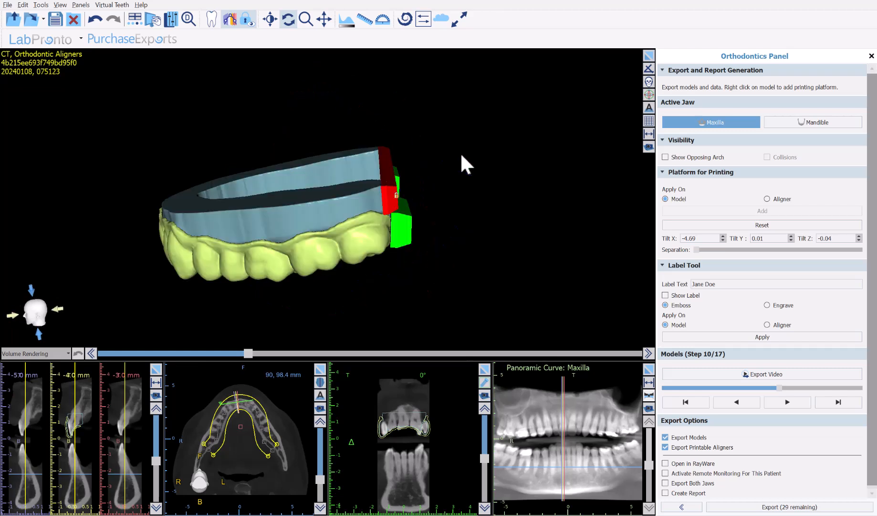
{"action": "left_click", "coordinate": [302, 202]}
{"action": "left_click", "coordinate": [565, 311]}
{"action": "scroll", "coordinate": [558, 300], "scroll_direction": "up", "scroll_amount": 3}
{"action": "left_click_drag", "start_coordinate": [438, 305], "coordinate": [471, 293]}
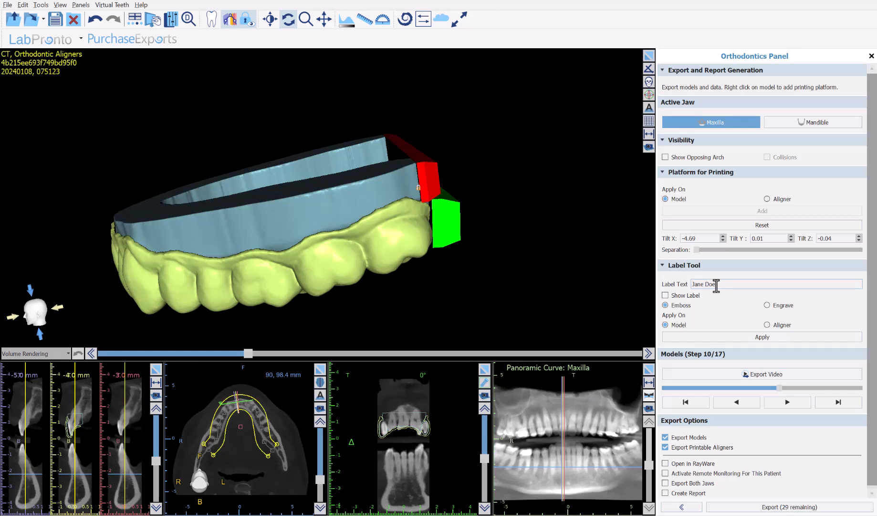
Enable the patient-name label on the model and zoom in on it
{"action": "left_click_drag", "start_coordinate": [717, 285], "coordinate": [687, 284]}
{"action": "left_click", "coordinate": [666, 295]}
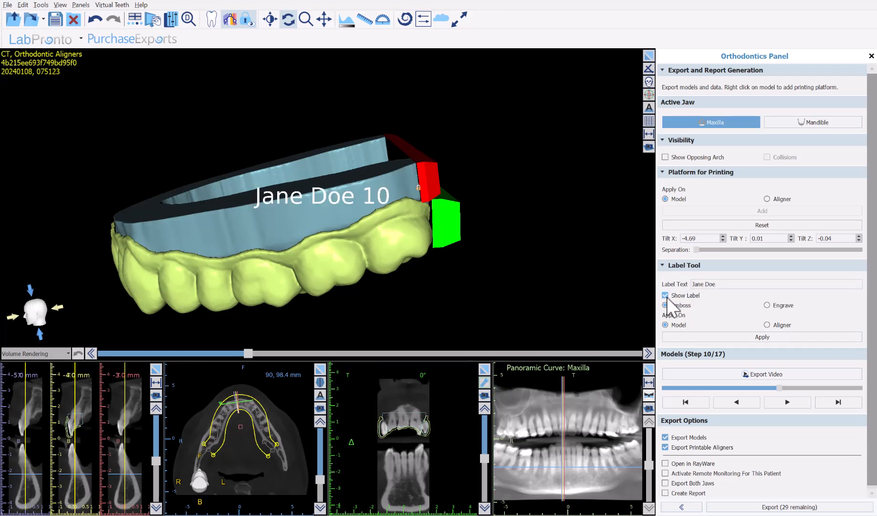
{"action": "left_click_drag", "start_coordinate": [442, 296], "coordinate": [180, 204]}
{"action": "scroll", "coordinate": [148, 195], "scroll_direction": "up", "scroll_amount": 5}
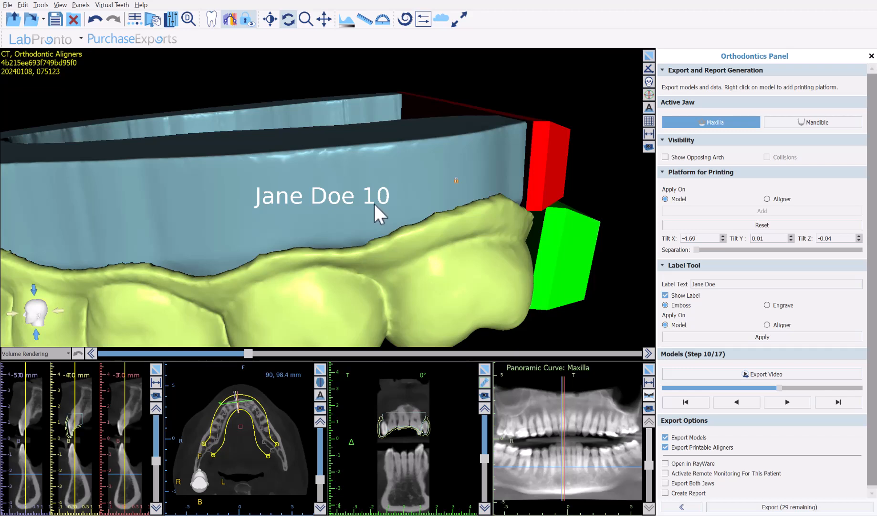
{"action": "mouse_move", "coordinate": [369, 207]}
{"action": "left_mouse_down"}
{"action": "mouse_move", "coordinate": [355, 222]}
{"action": "mouse_move", "coordinate": [368, 220]}
{"action": "left_mouse_up"}
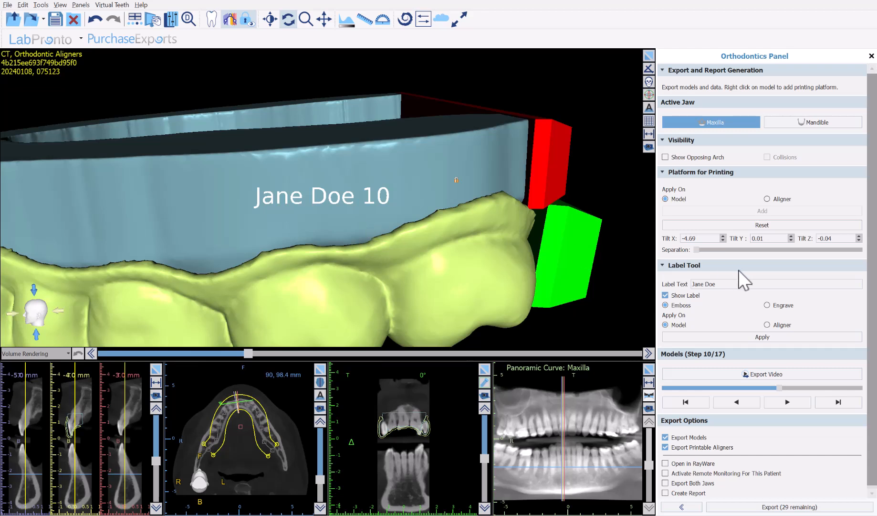
Remove the patient name from the label text, leaving only 10, and apply the label to the aligner instead of the model
{"action": "left_click_drag", "start_coordinate": [745, 283], "coordinate": [650, 284]}
{"action": "key", "text": "BackSpace"}
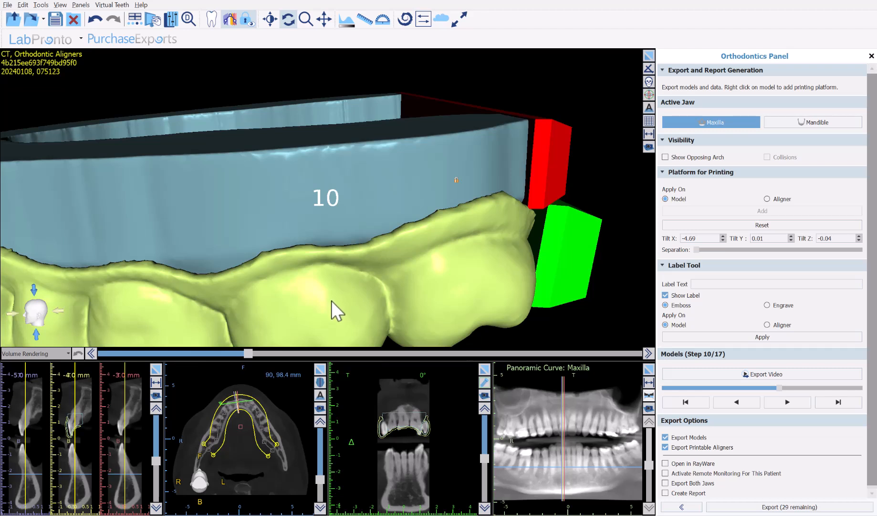
{"action": "left_click_drag", "start_coordinate": [327, 305], "coordinate": [282, 182]}
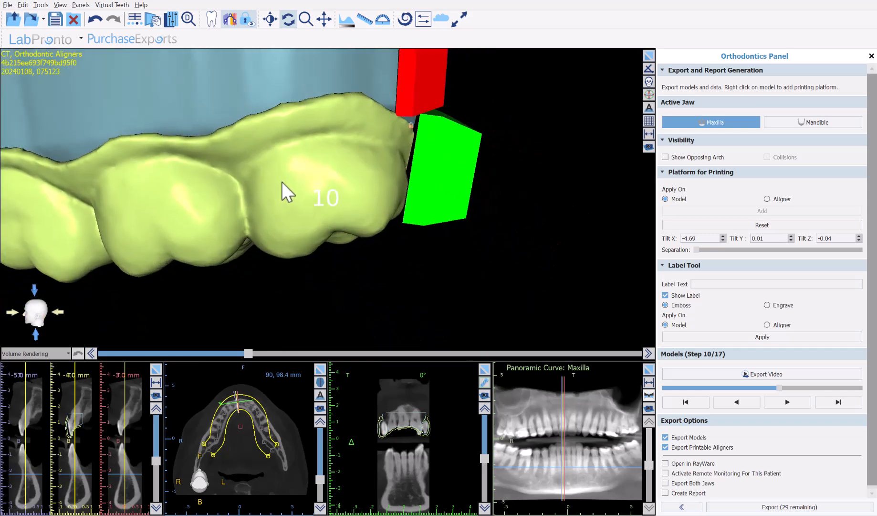
{"action": "scroll", "coordinate": [283, 186], "scroll_direction": "up", "scroll_amount": 5}
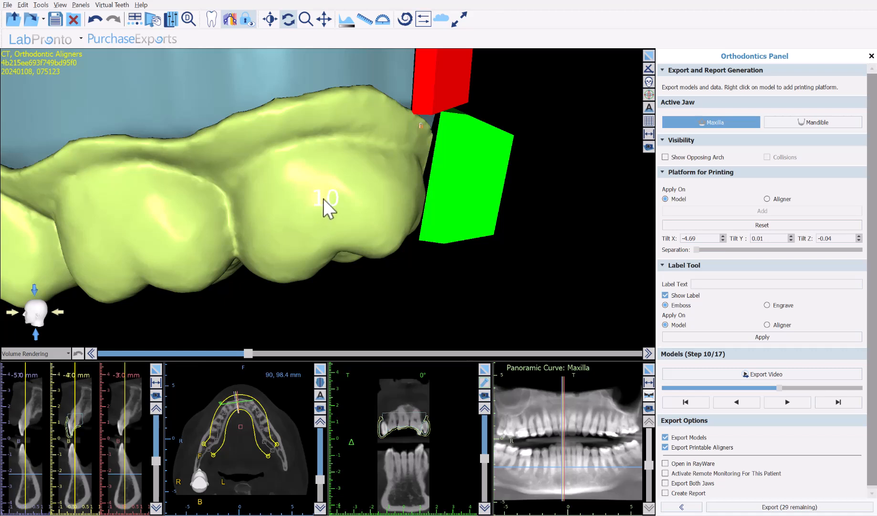
{"action": "left_click", "coordinate": [776, 325]}
{"action": "left_click", "coordinate": [773, 337]}
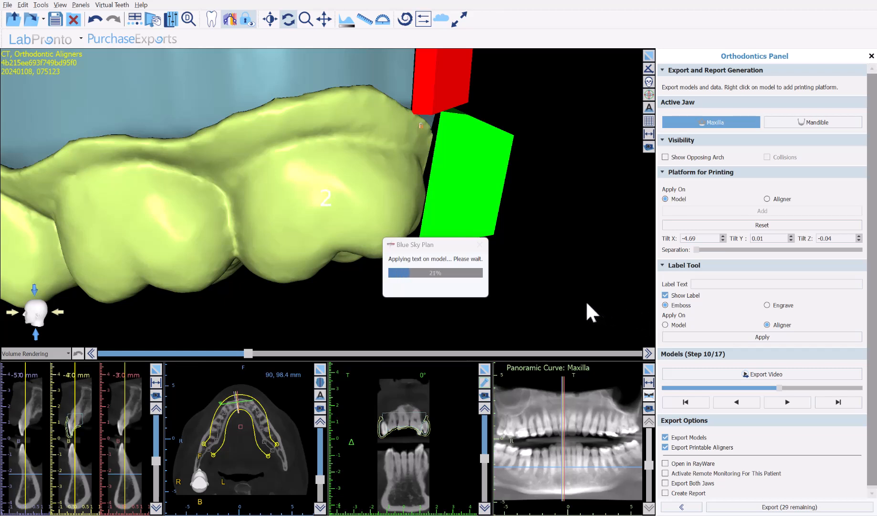
{"action": "left_click", "coordinate": [666, 295]}
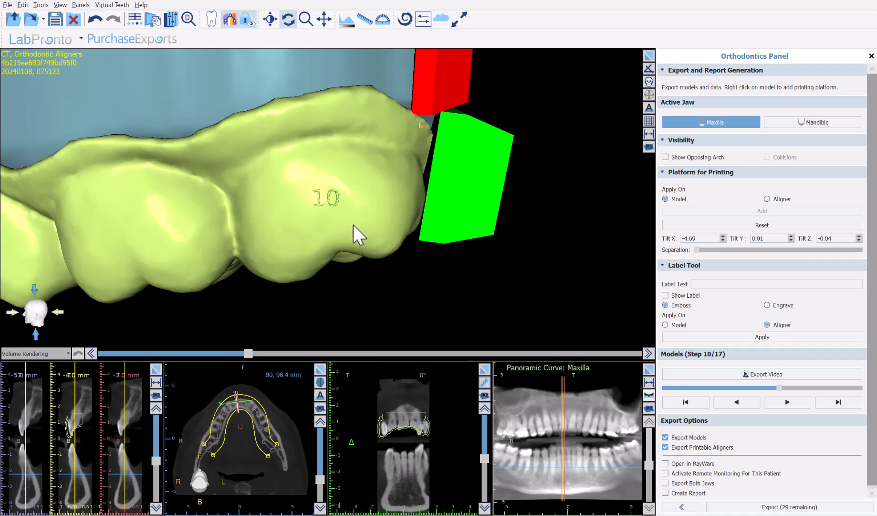
{"action": "left_click_drag", "start_coordinate": [770, 387], "coordinate": [734, 386]}
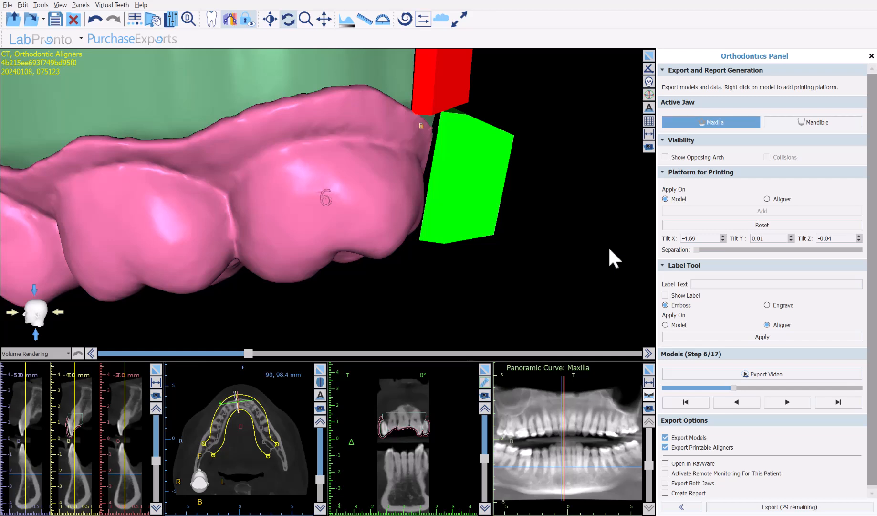
{"action": "left_click", "coordinate": [725, 374]}
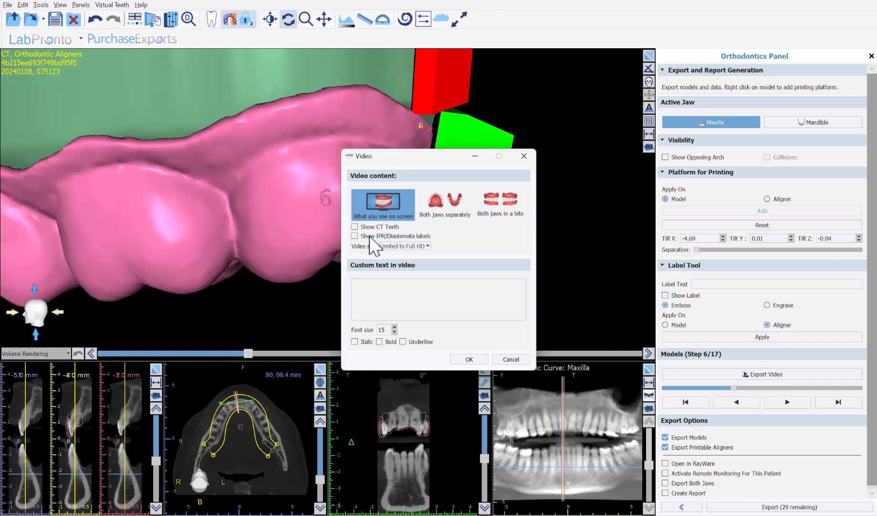
{"action": "left_click", "coordinate": [425, 246]}
{"action": "left_click", "coordinate": [425, 246]}
{"action": "left_click", "coordinate": [510, 359]}
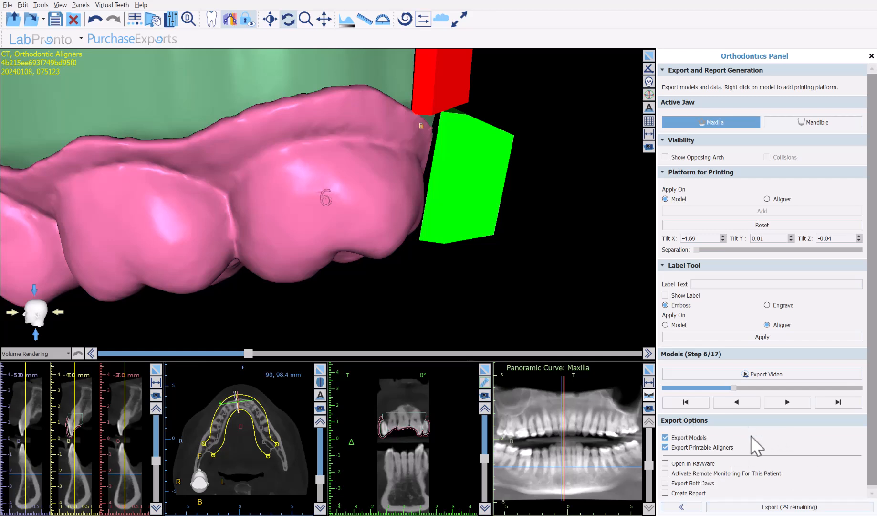
Export the models and printable aligners into a new Desktop folder named demoexport
{"action": "left_click", "coordinate": [772, 508]}
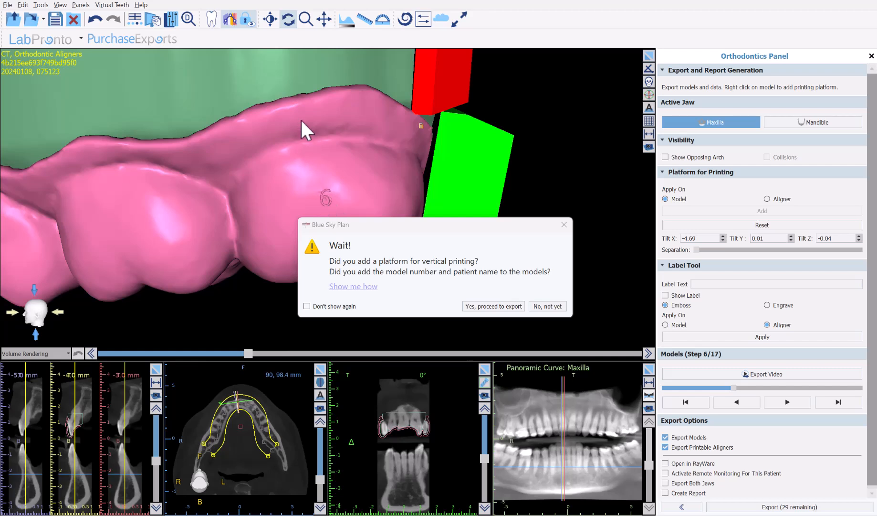
{"action": "left_click", "coordinate": [492, 306]}
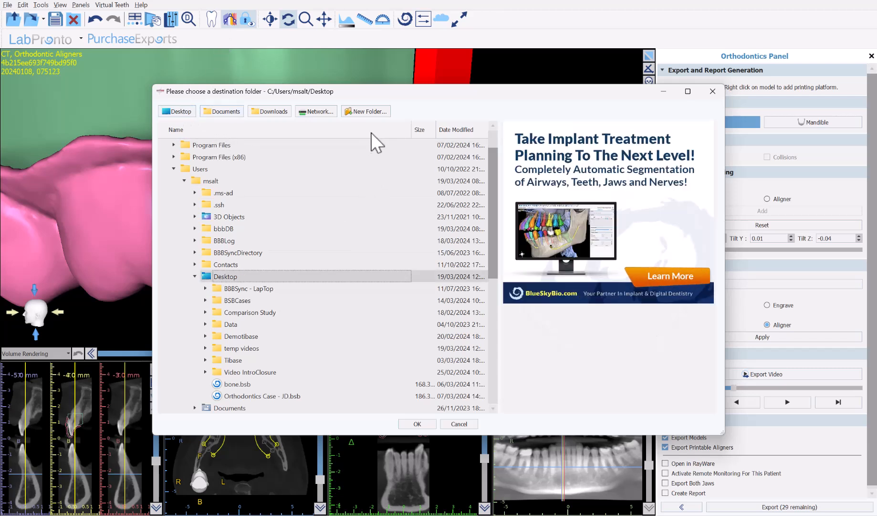
{"action": "left_click", "coordinate": [373, 112]}
{"action": "type", "text": "demoepo"}
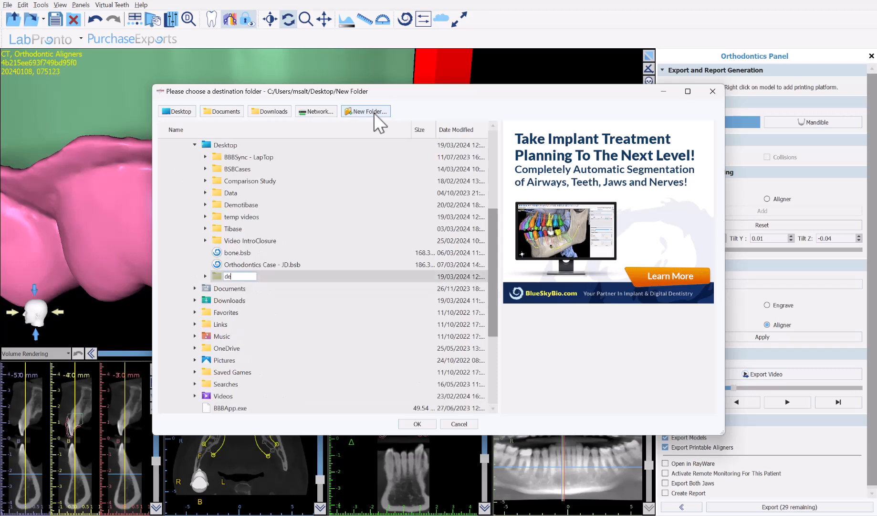
{"action": "key", "text": "BackSpace"}
{"action": "key", "text": "BackSpace"}
{"action": "type", "text": "xport"}
{"action": "key", "text": "Return"}
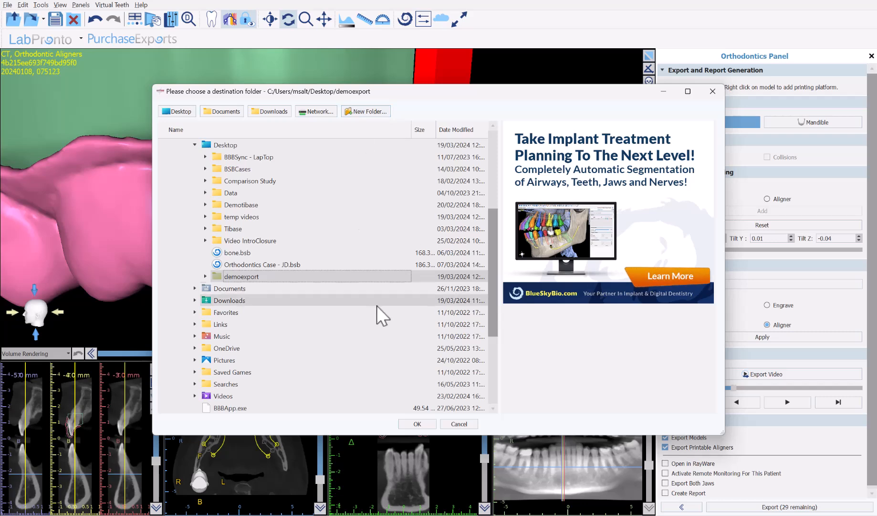
{"action": "key", "text": "Return"}
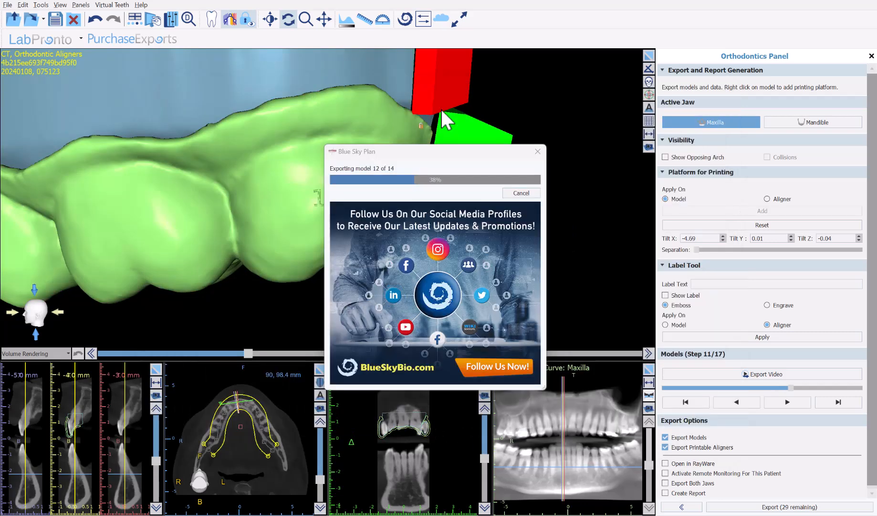